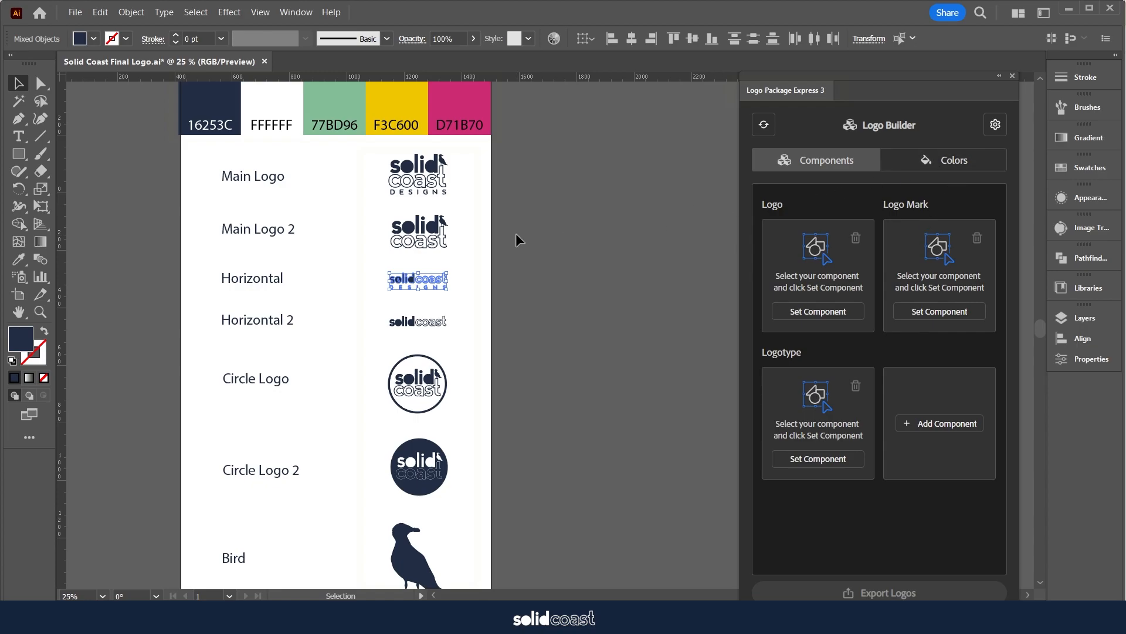
- Add a custom color scheme to the logo package using the green 77BD96
click(938, 161)
scroll(831, 248, down, 1)
scroll(831, 248, up, 1)
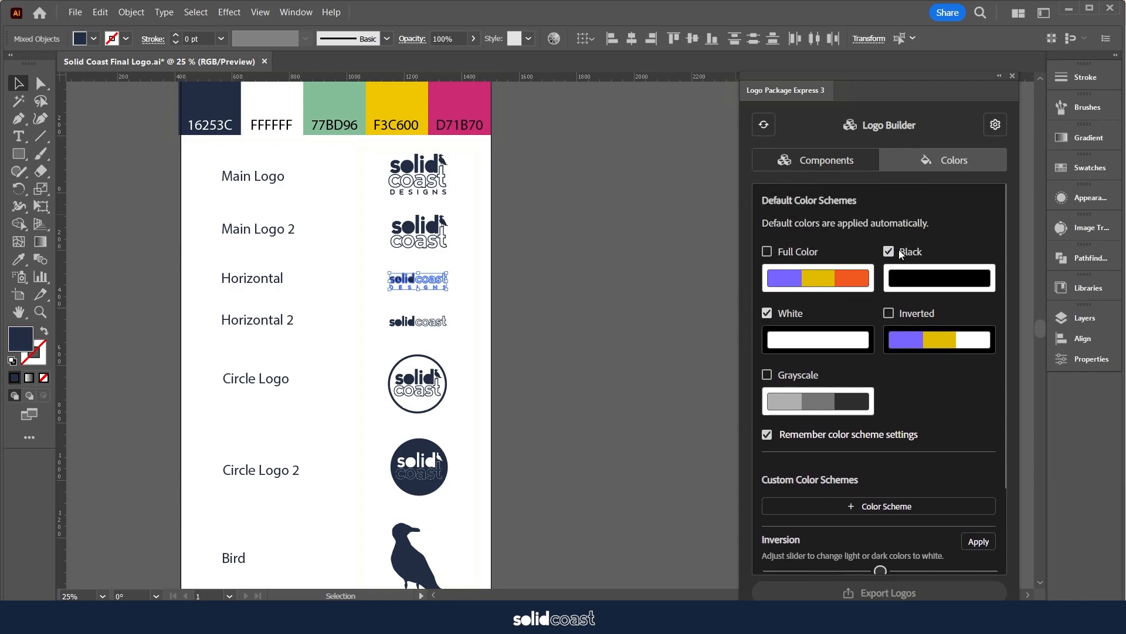
scroll(857, 284, down, 2)
scroll(857, 285, up, 2)
scroll(771, 375, down, 3)
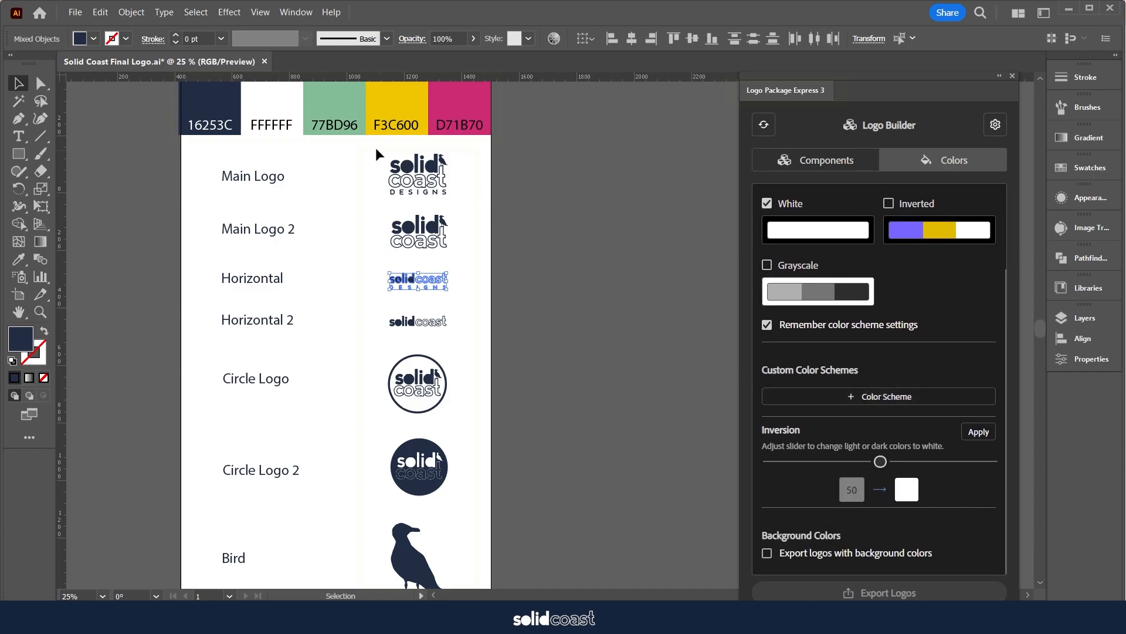
click(868, 398)
text(77bd96)
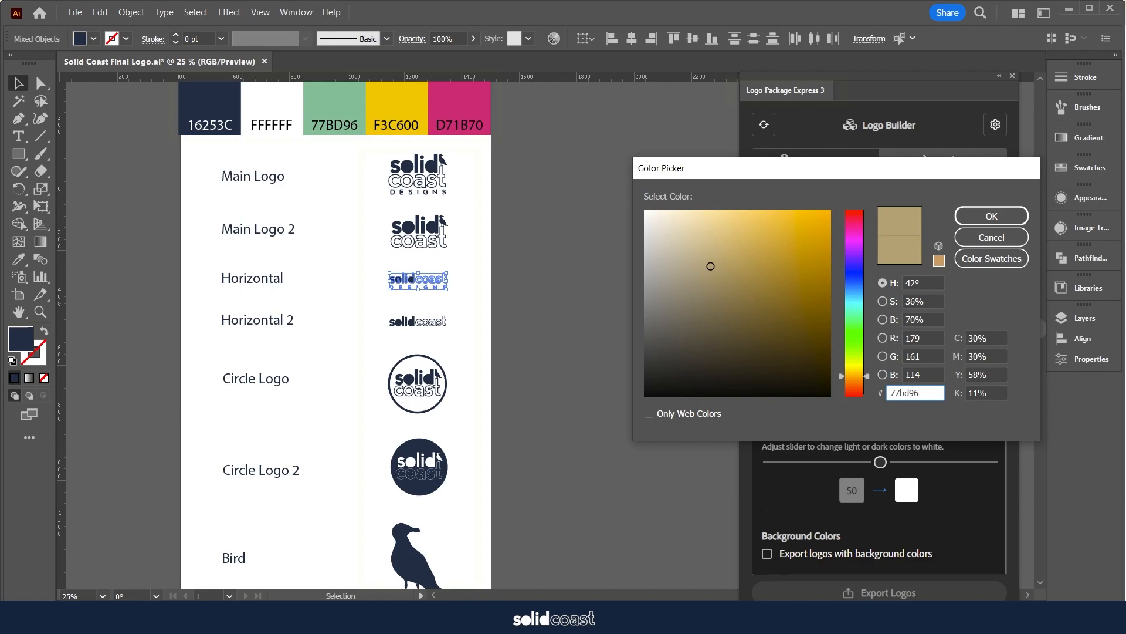
key(Return)
- Add two more custom color schemes, yellow F3C600 and pink D71B70
click(904, 457)
text(f)
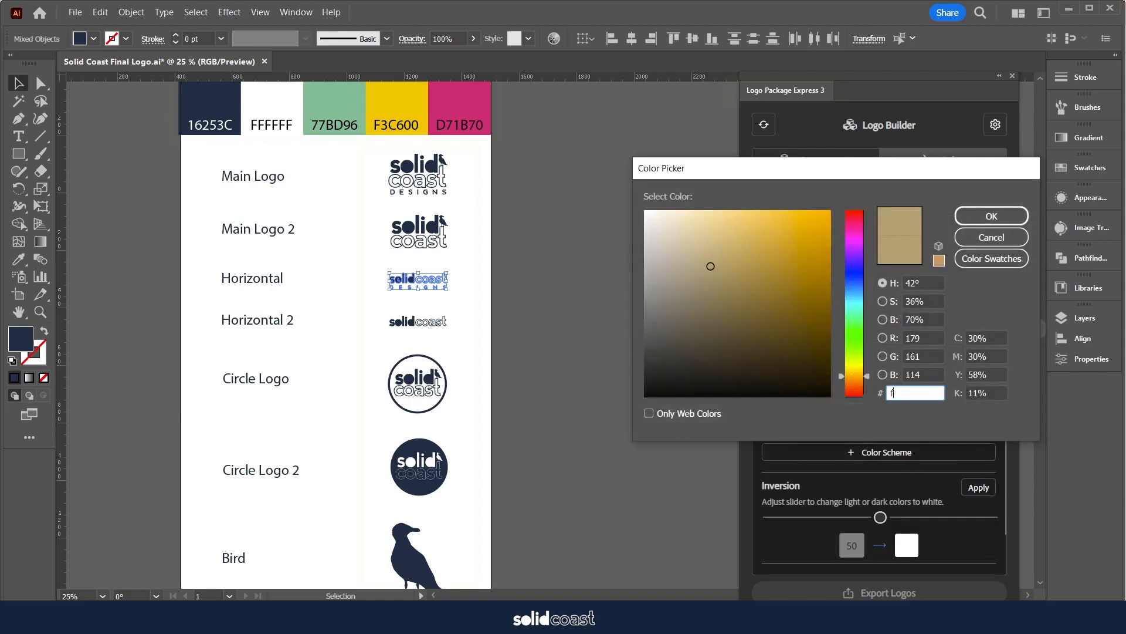
text(36c600)
key(Return)
click(903, 453)
text(d71b70)
key(Return)
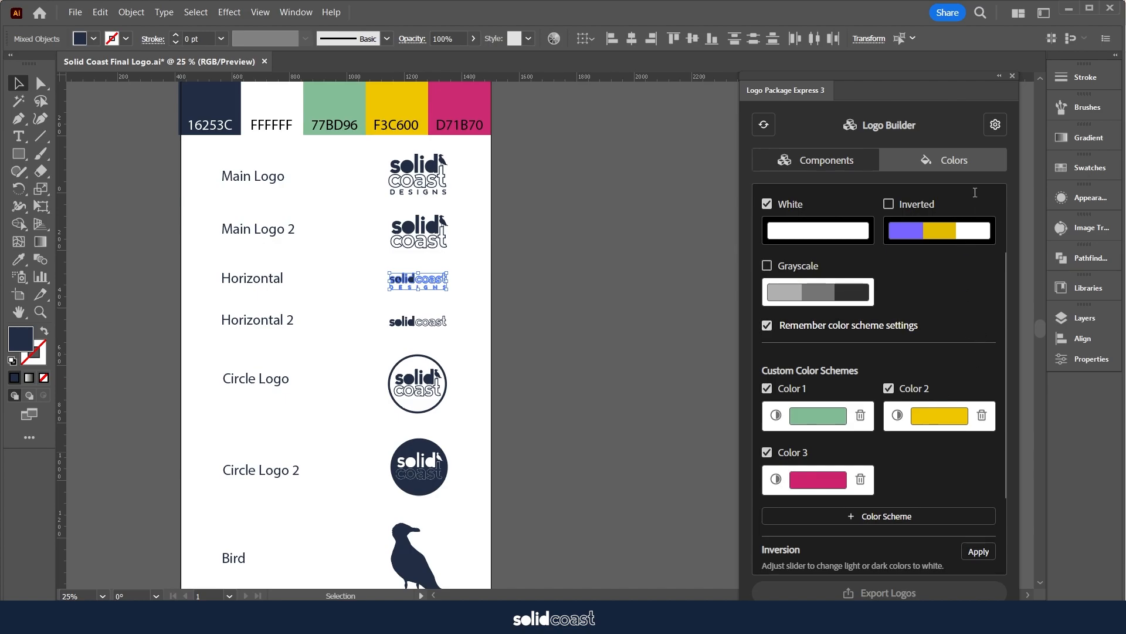
- Examine the export file formats and logo file organization in the settings, along with an example package folder
scroll(983, 158, down, 1)
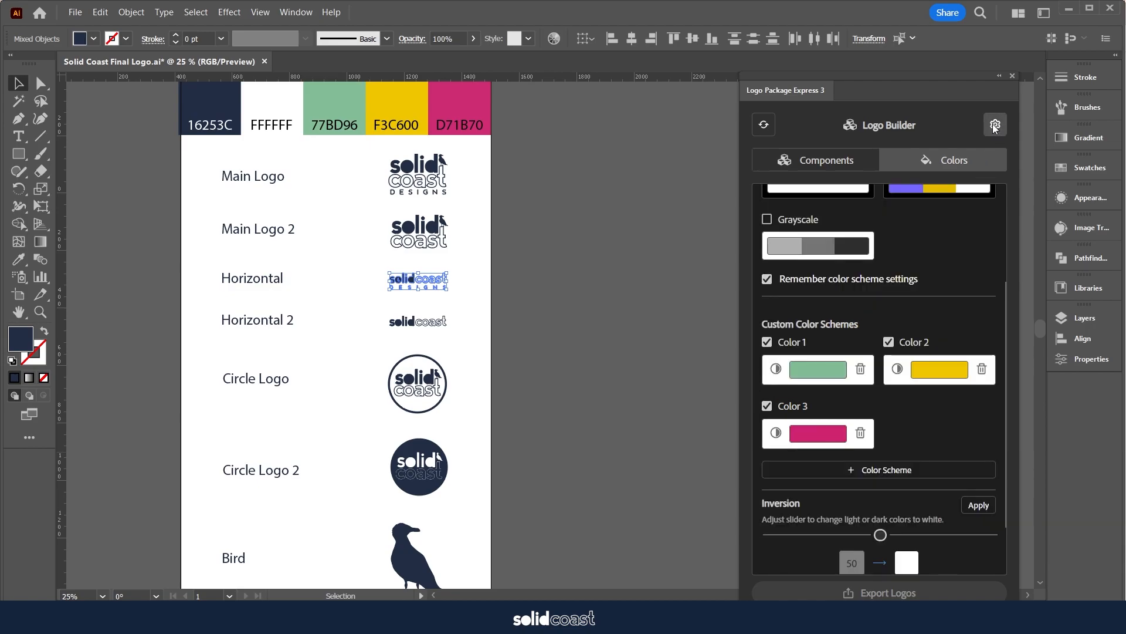
click(995, 124)
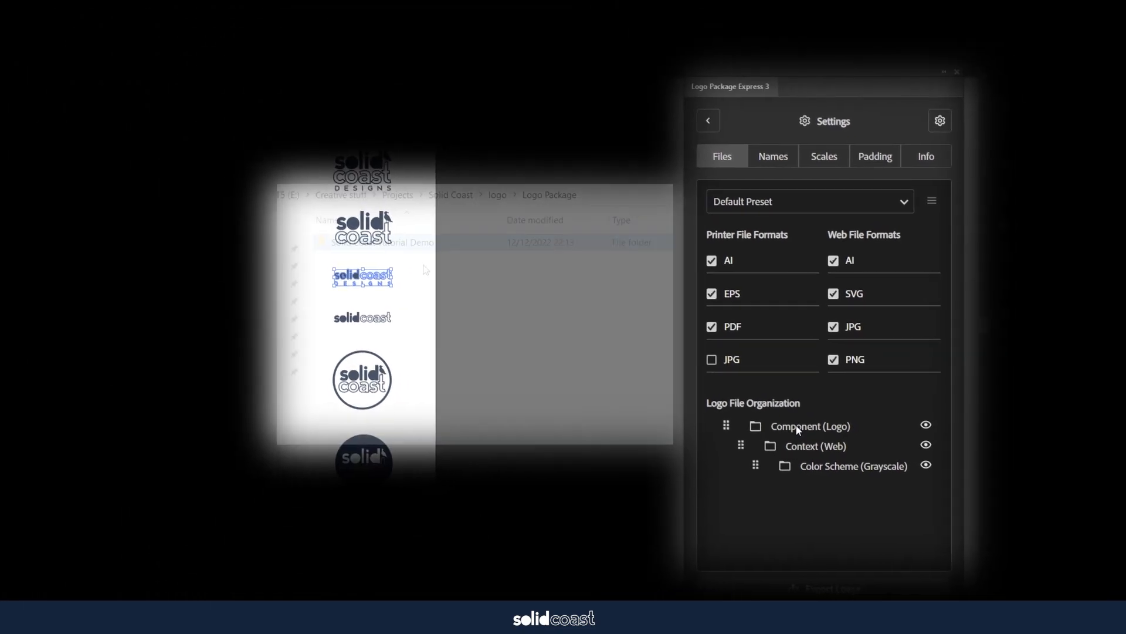
double_click(435, 244)
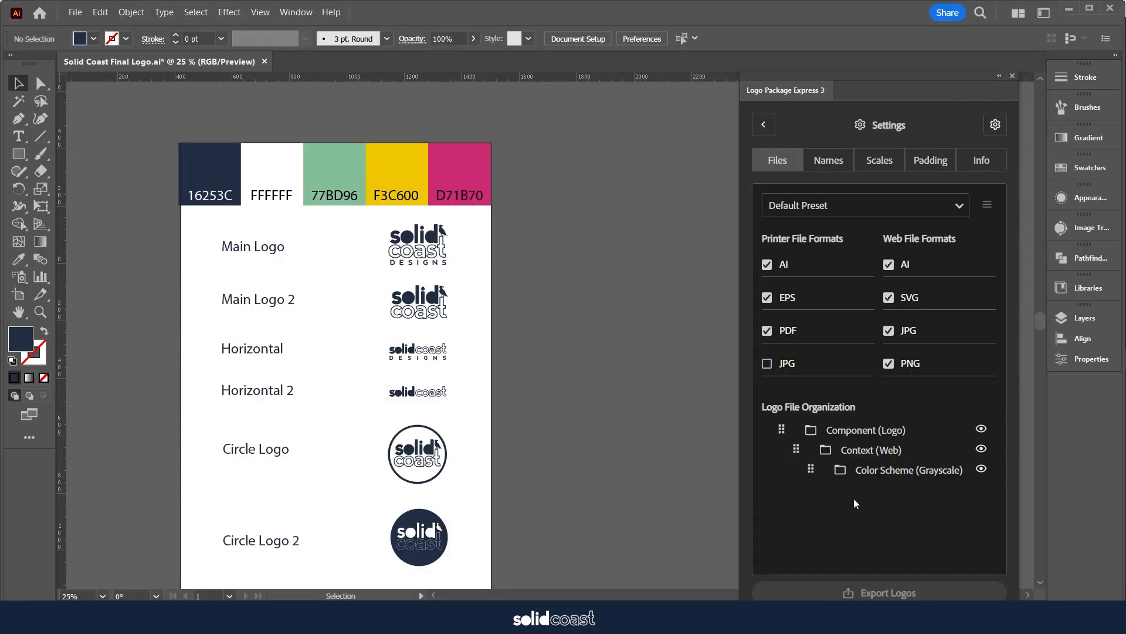
click(763, 124)
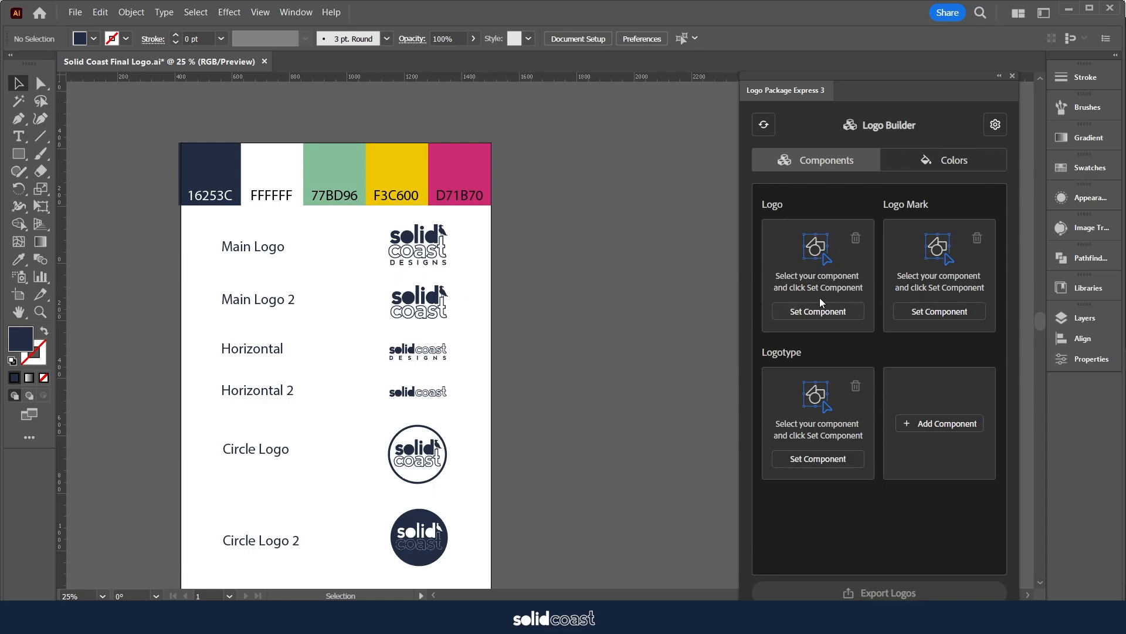
- Rename the three default logo components as Main Logo, Main Logo2 and Horizontal
click(407, 235)
click(267, 251)
double_click(758, 205)
text(MAin Log)
key(BackSpace)
text(a)
drag(926, 206, 880, 203)
text(Main Logo2)
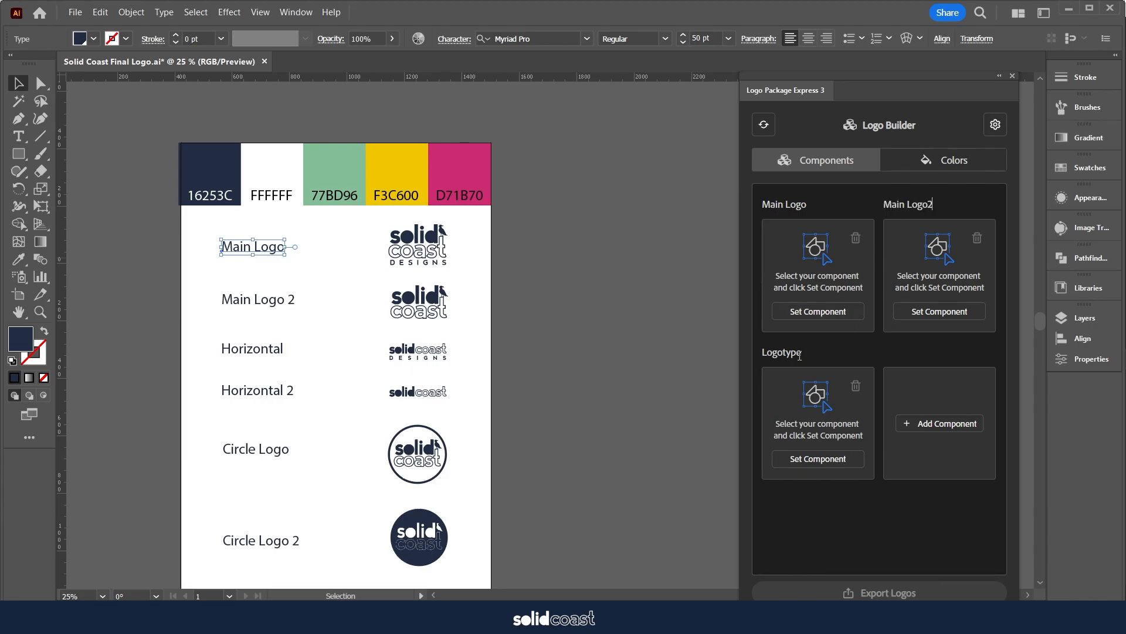
drag(804, 353, 757, 359)
text(Horizontal)
- Add two new components named Horizontal 2 and Circle Logo
click(939, 423)
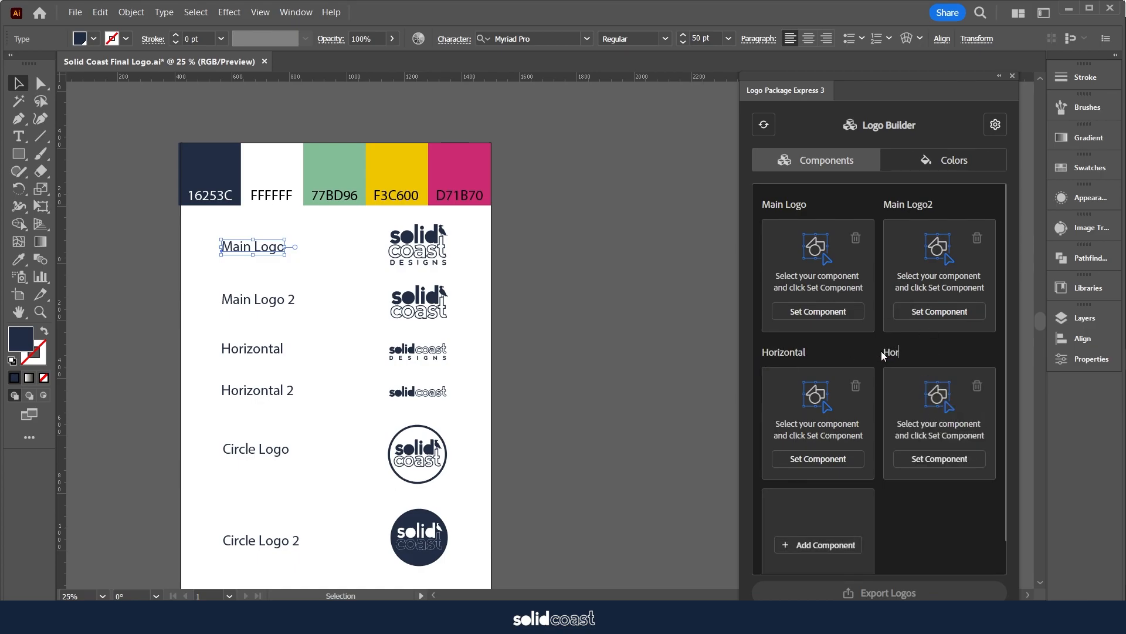
scroll(898, 342, down, 1)
click(817, 509)
scroll(818, 509, down, 1)
drag(803, 436, 760, 434)
text(Circle Logo)
- Add two further components named Circle 2 and Bird
click(938, 508)
mouse_move(923, 437)
mouse_down()
mouse_move(820, 440)
mouse_move(756, 460)
mouse_up()
scroll(820, 441, down, 1)
text(Circle 2)
scroll(917, 416, down, 2)
click(818, 534)
text(Bird)
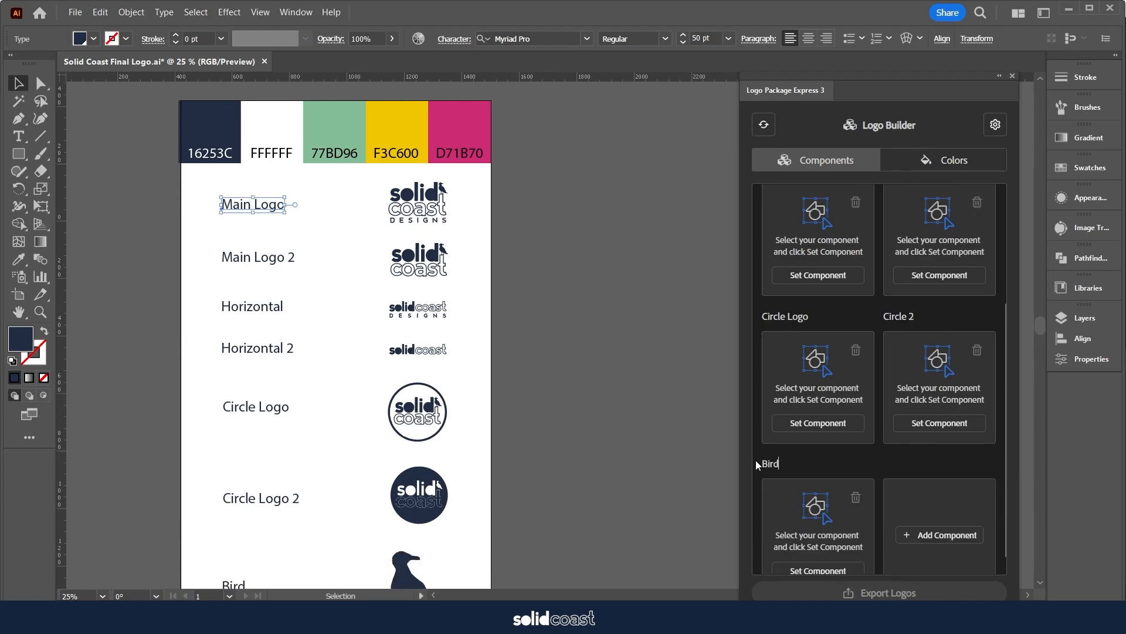
- Assign the main logo artwork to the Main Logo component, and return to the Solid Coast Final Logo document
scroll(515, 417, down, 1)
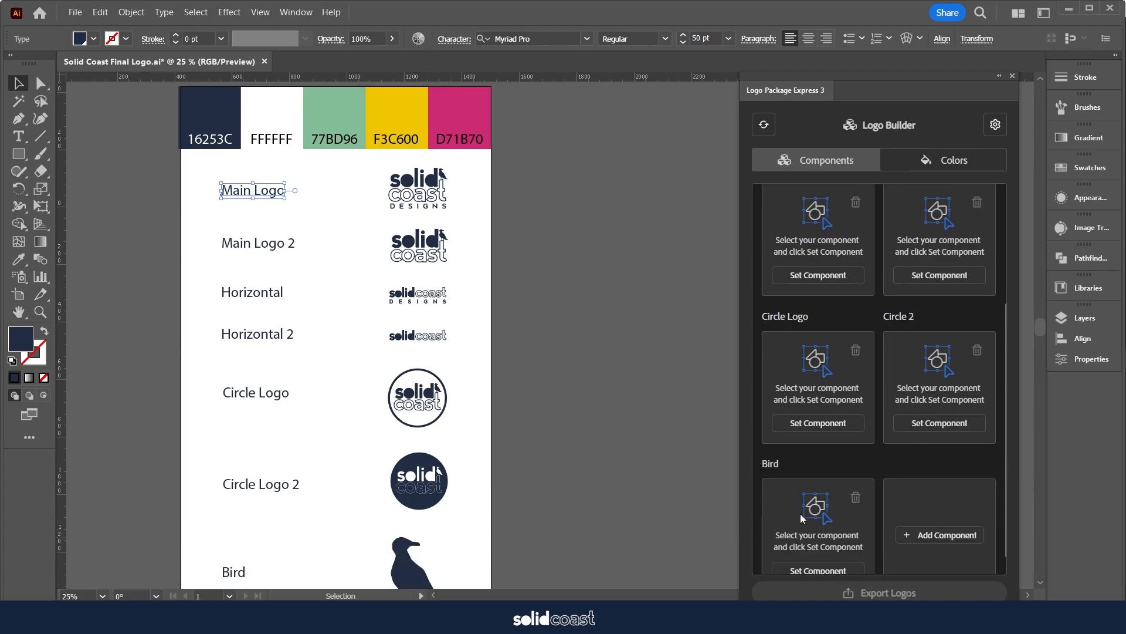
scroll(372, 206, up, 2)
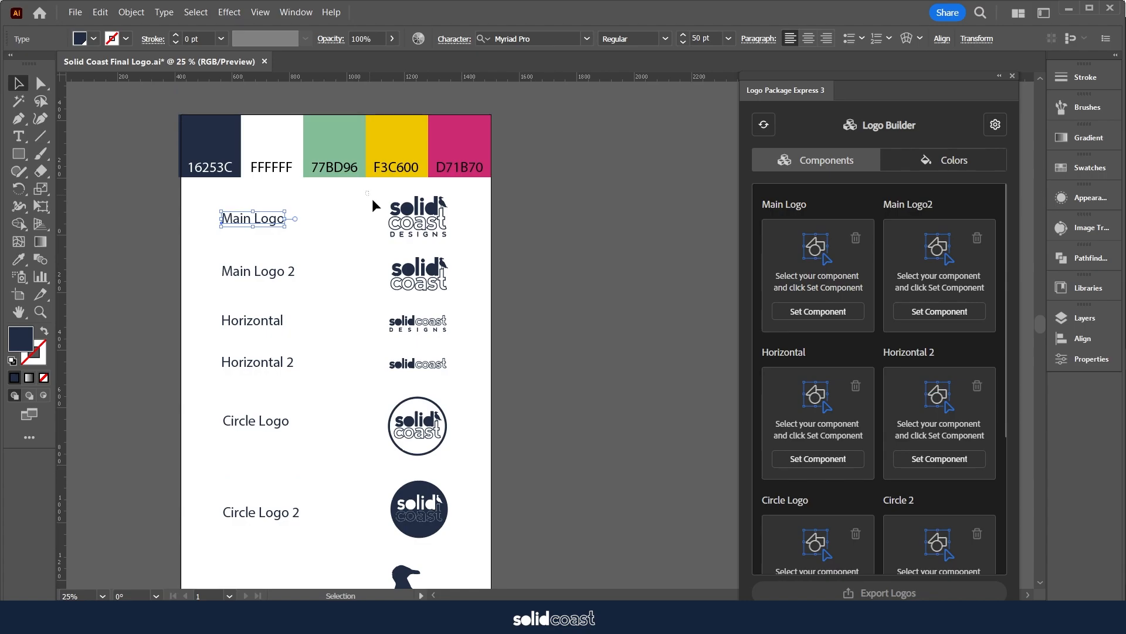
click(449, 238)
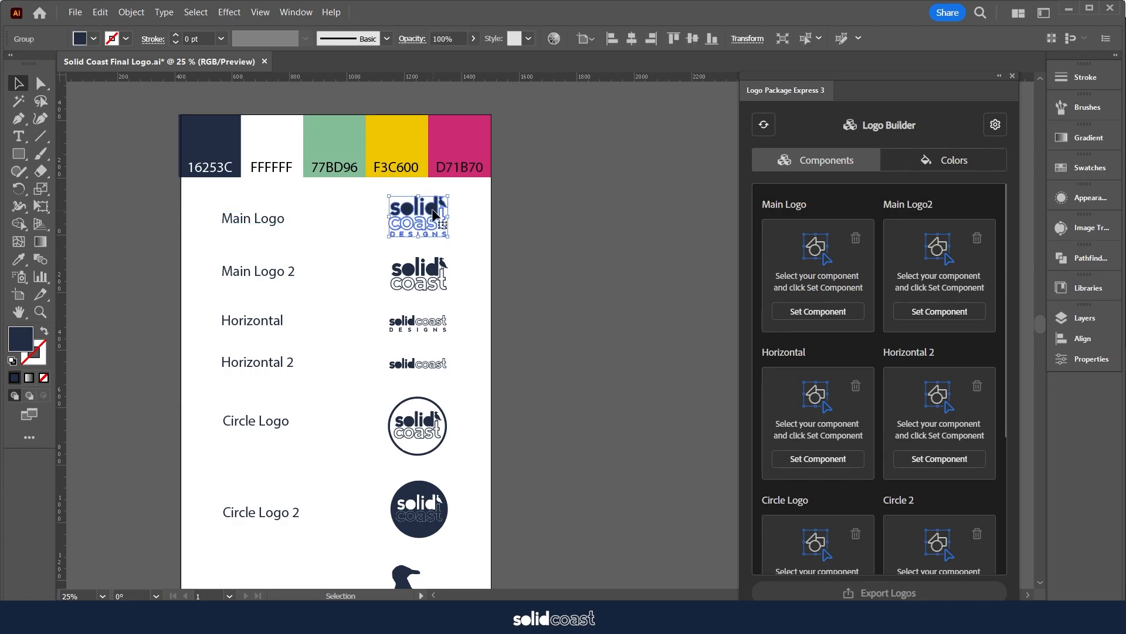
click(805, 317)
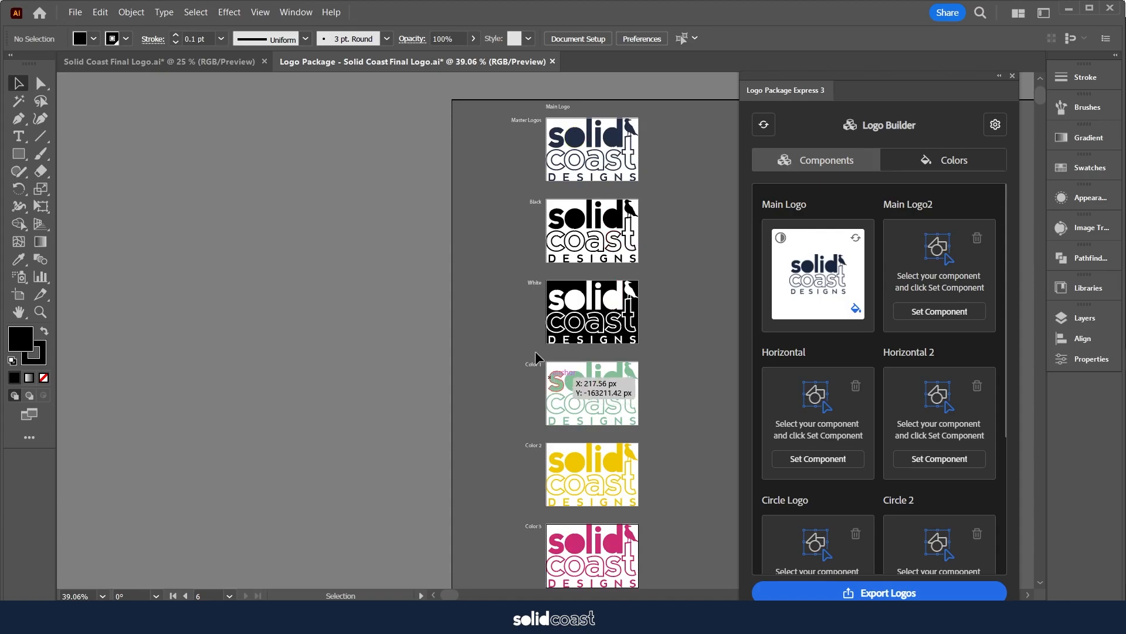
click(244, 62)
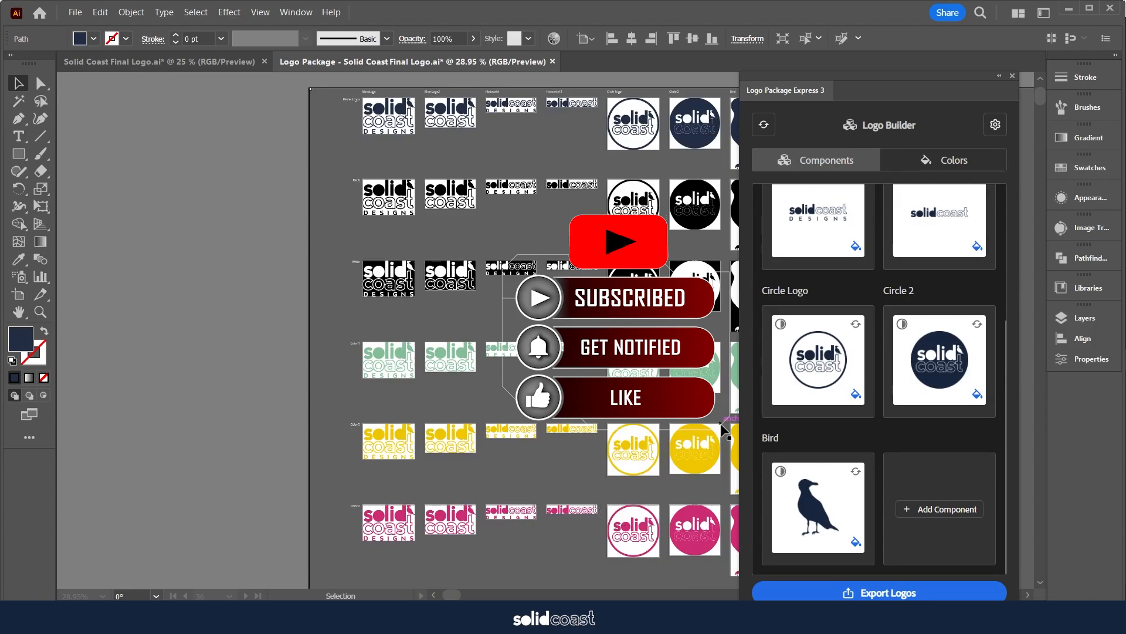
- Set the logo padding to 50 pixels on all four sides
key(space)
drag(699, 250, 591, 259)
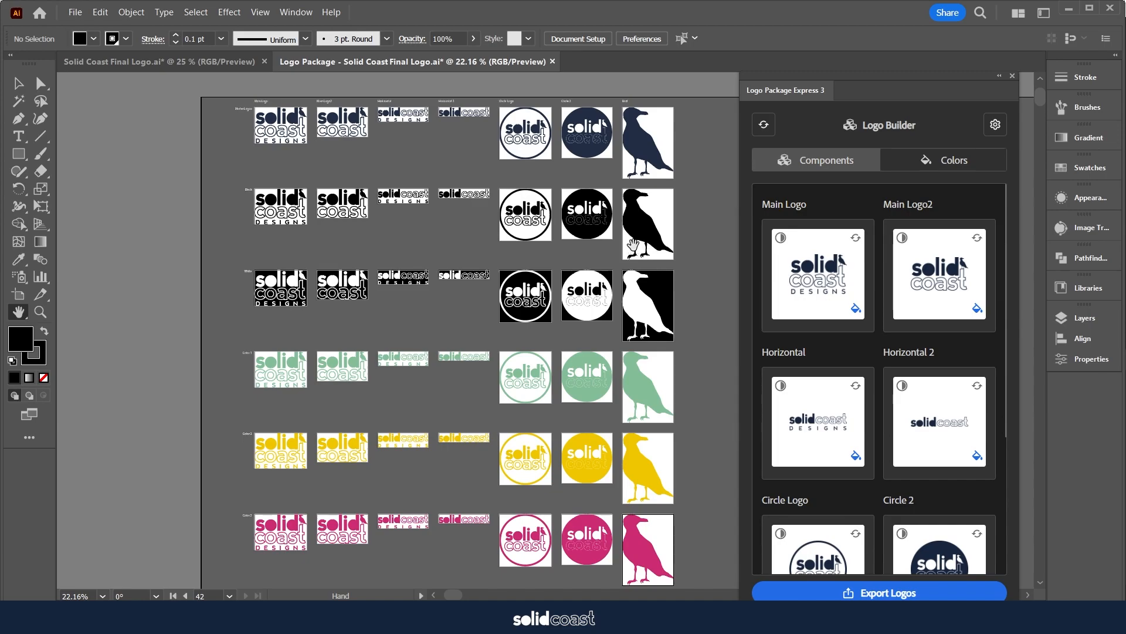
click(994, 126)
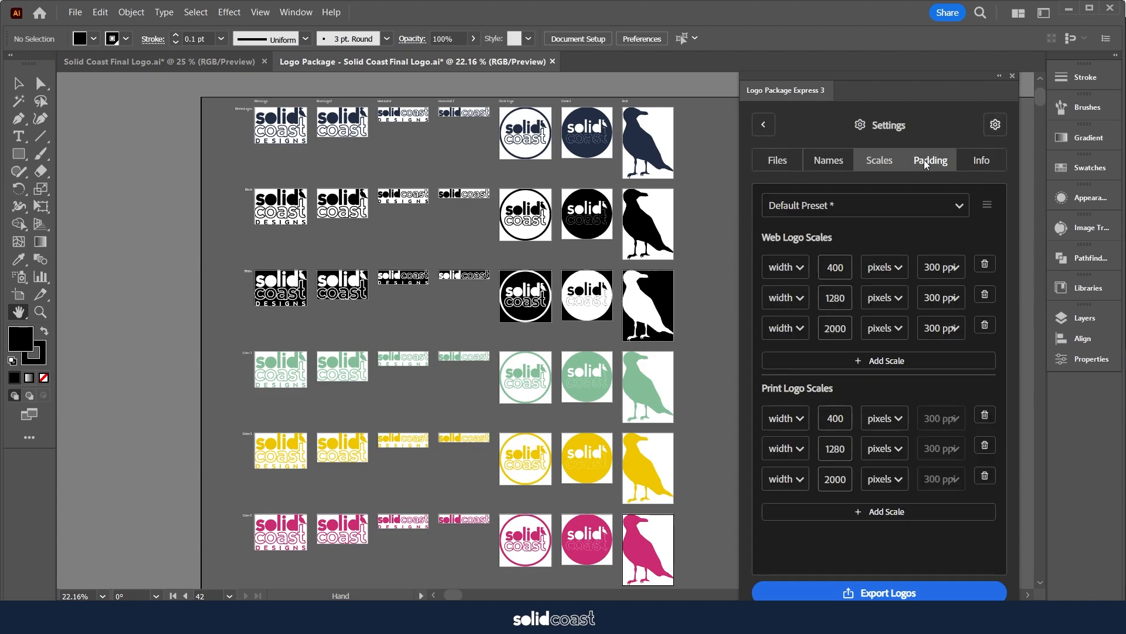
click(929, 161)
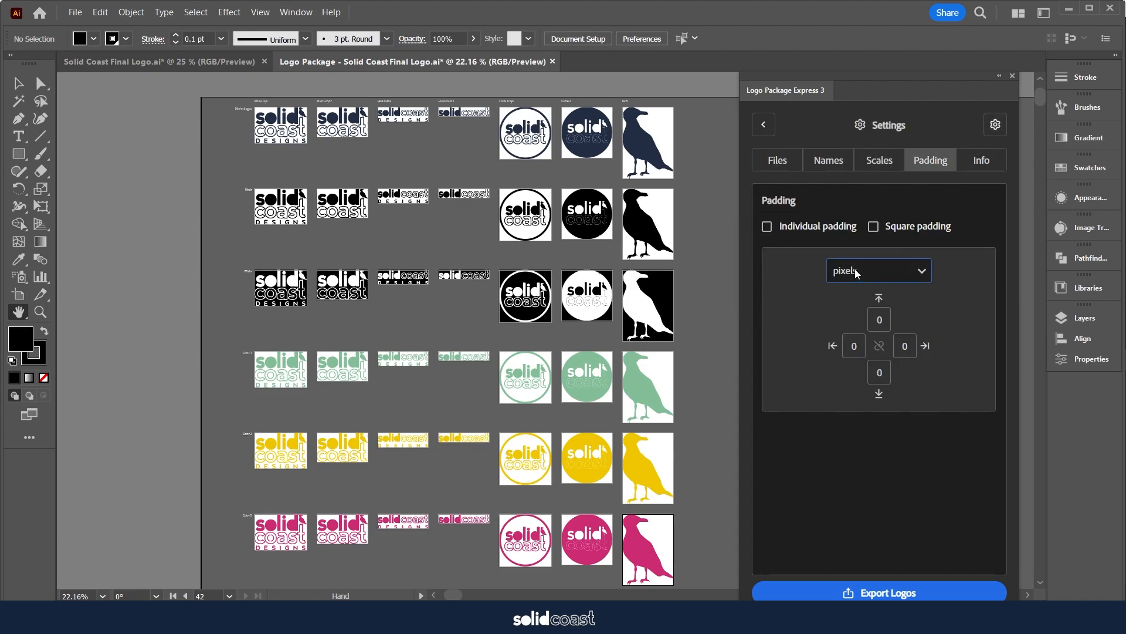
click(889, 319)
text(50)
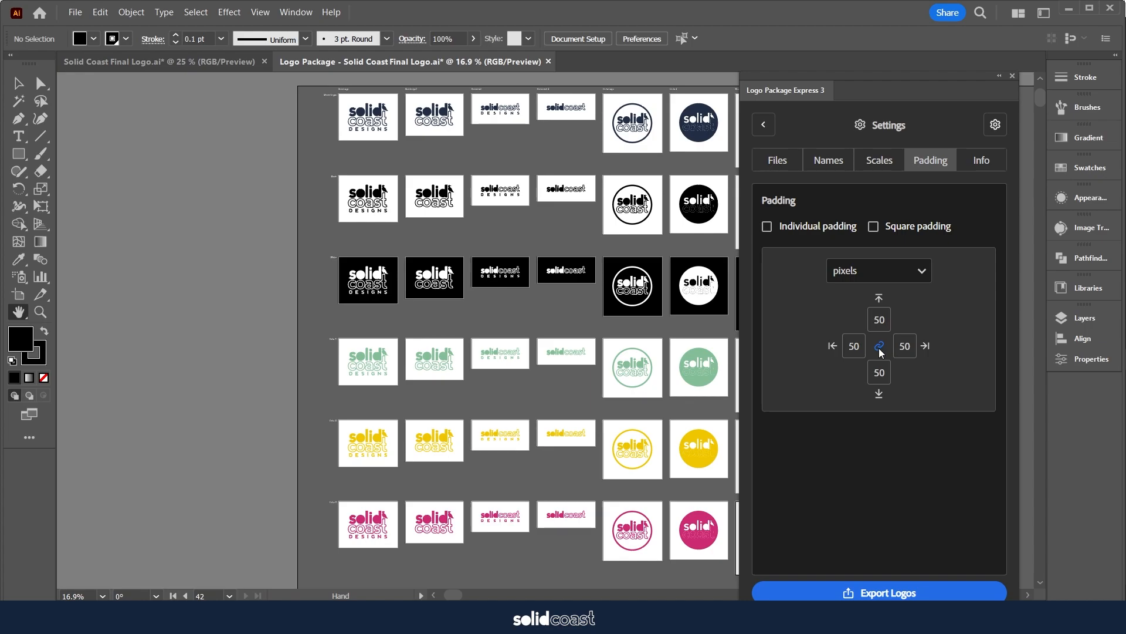
- Reset the linked logo padding to 0 pixels on all four sides
click(879, 347)
click(879, 319)
click(879, 347)
click(886, 320)
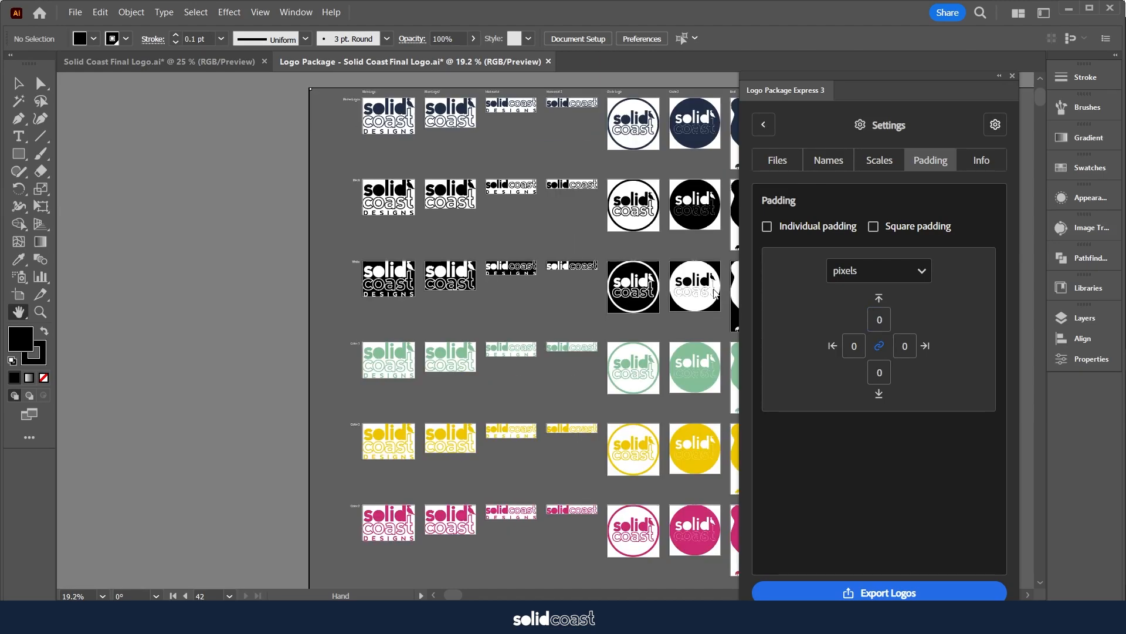
- Examine the web and print logo scale widths, and return to the logo builder
click(887, 168)
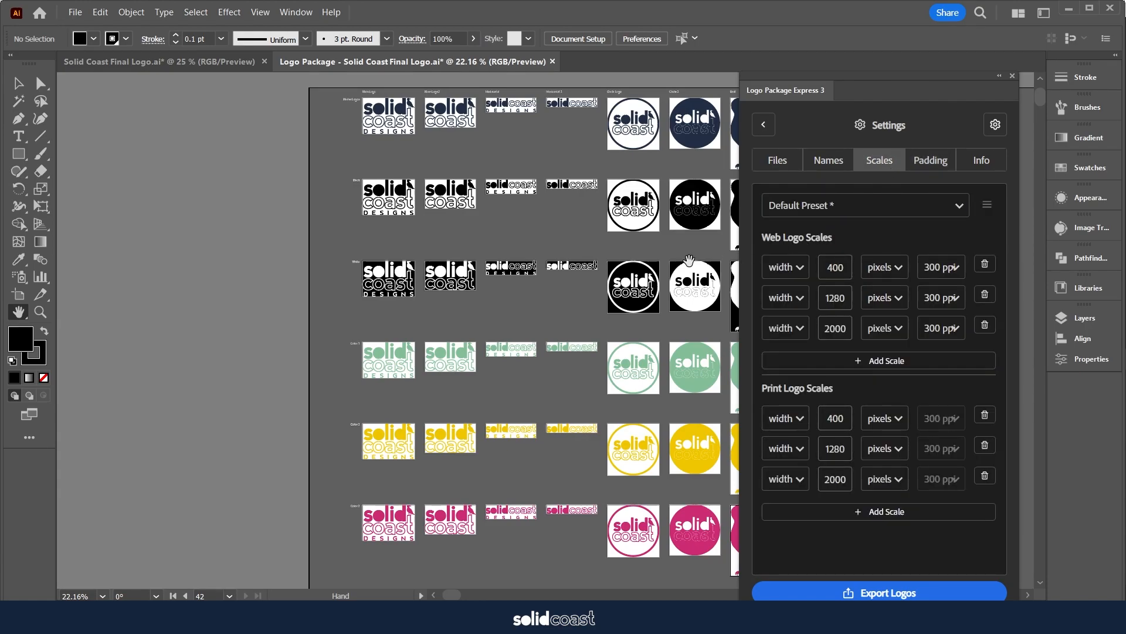
drag(689, 262, 562, 263)
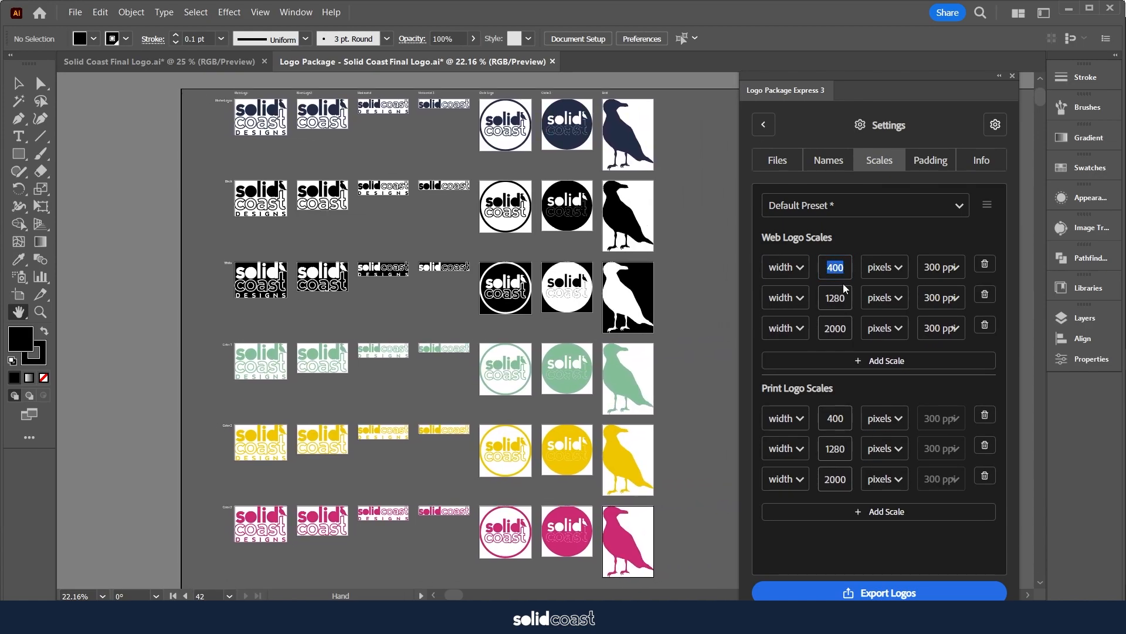
click(821, 302)
click(847, 326)
click(836, 417)
click(824, 447)
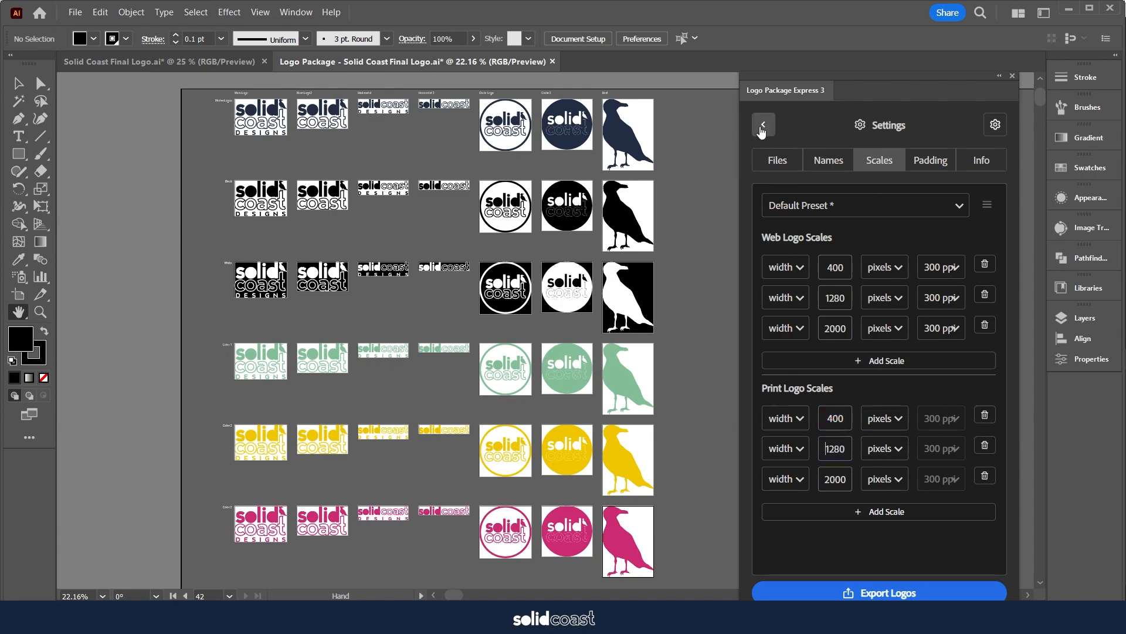
click(762, 126)
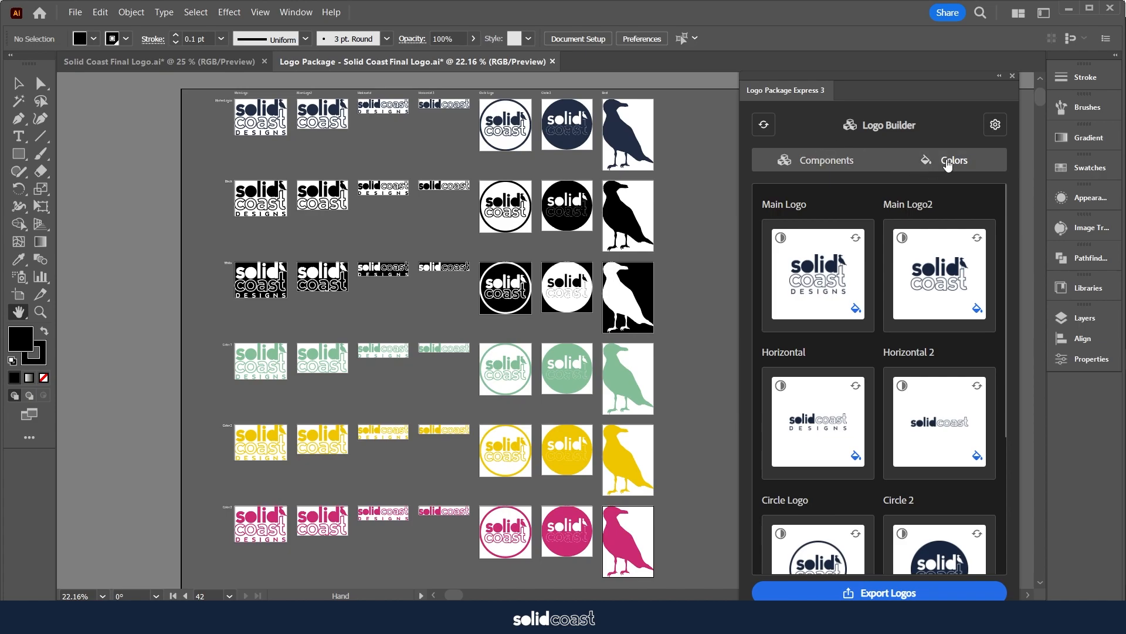
- Save the current logo scales as a new preset named Solid Coast logo sizes
click(997, 130)
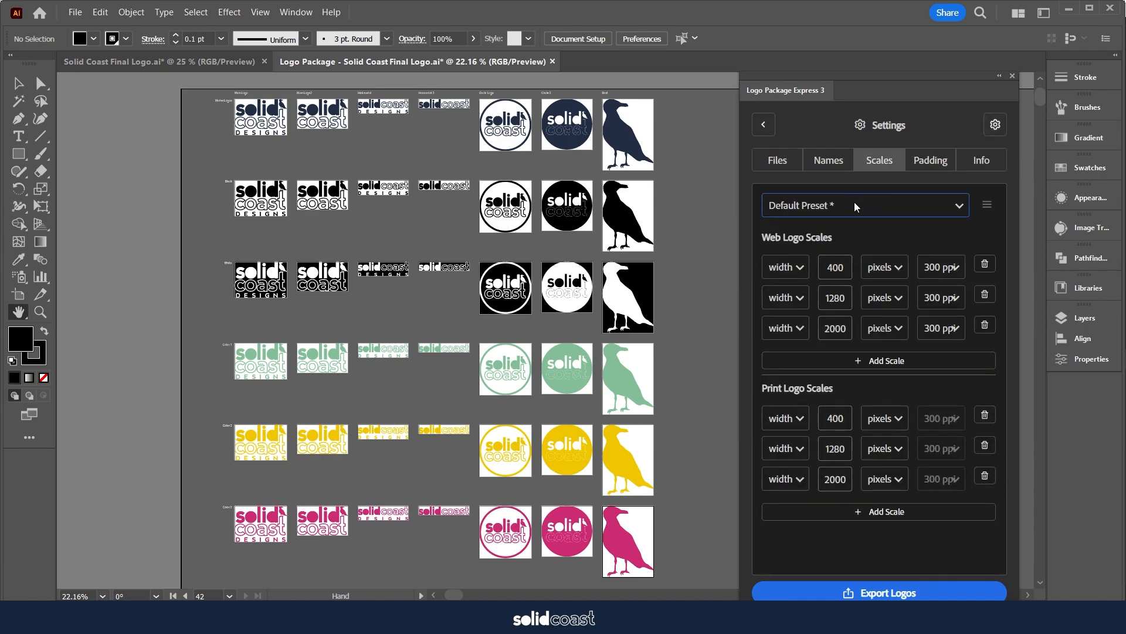
click(986, 206)
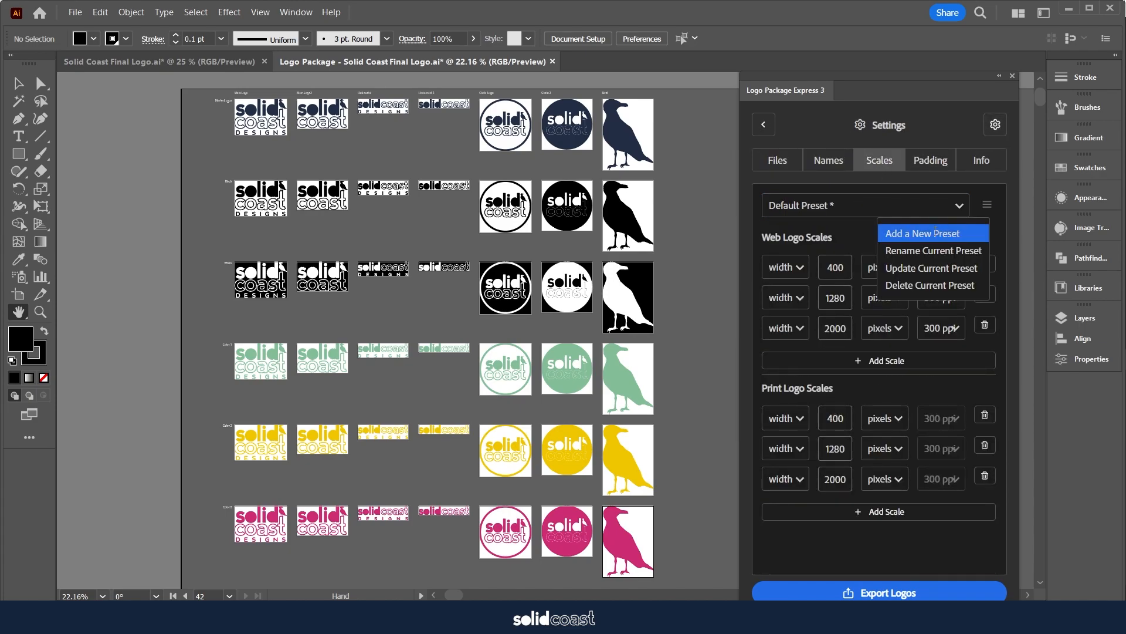
click(894, 300)
text(Solid Coast logo sizes)
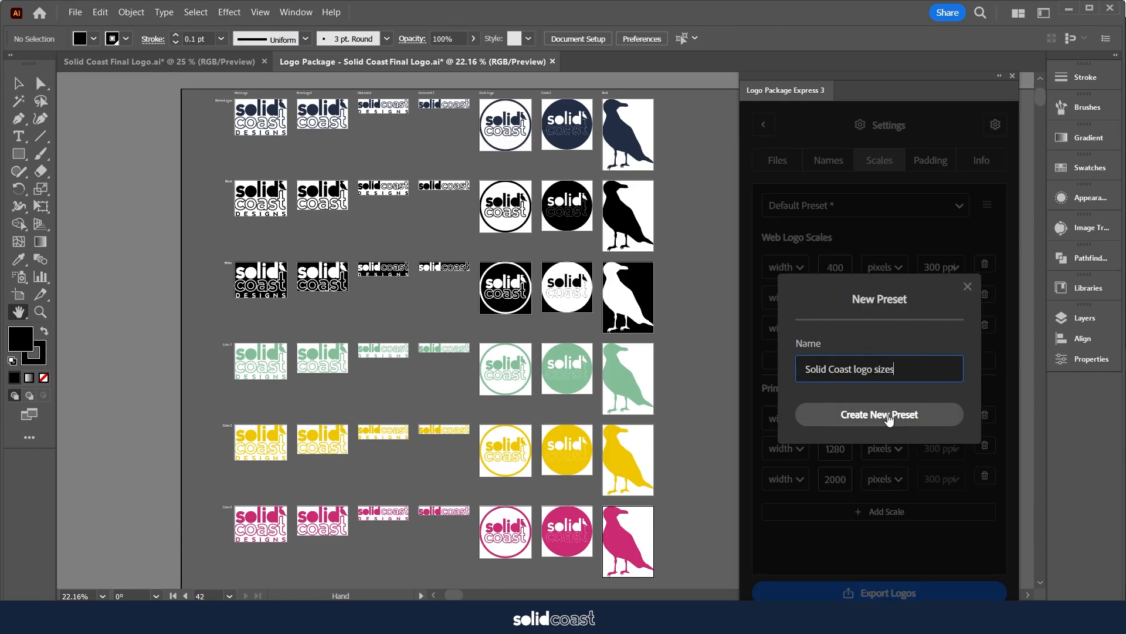
click(889, 417)
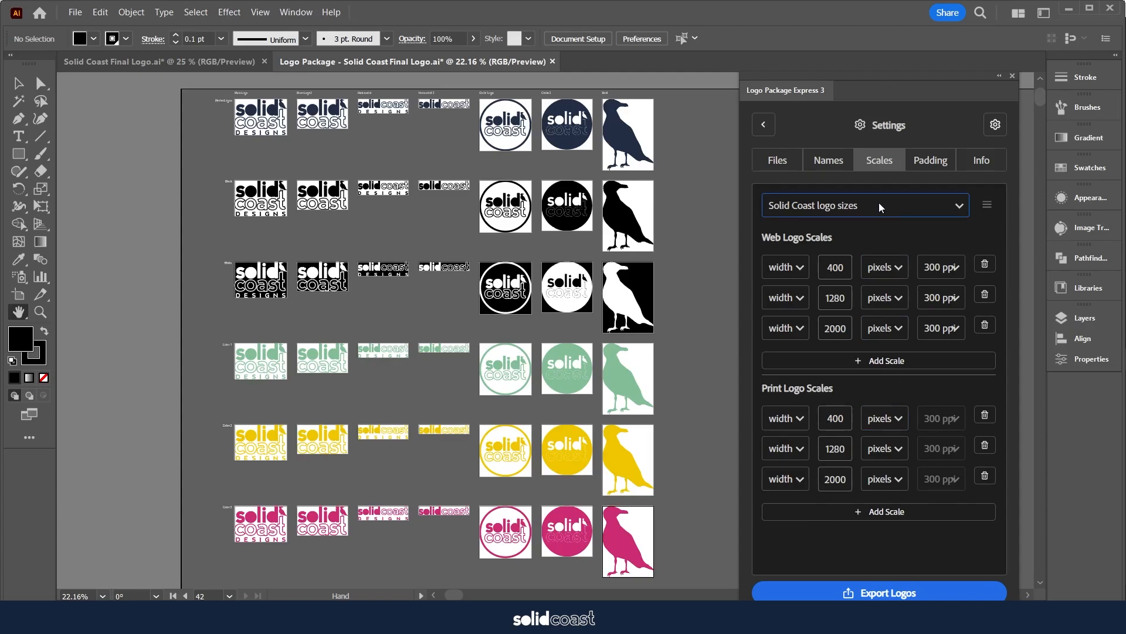
click(763, 124)
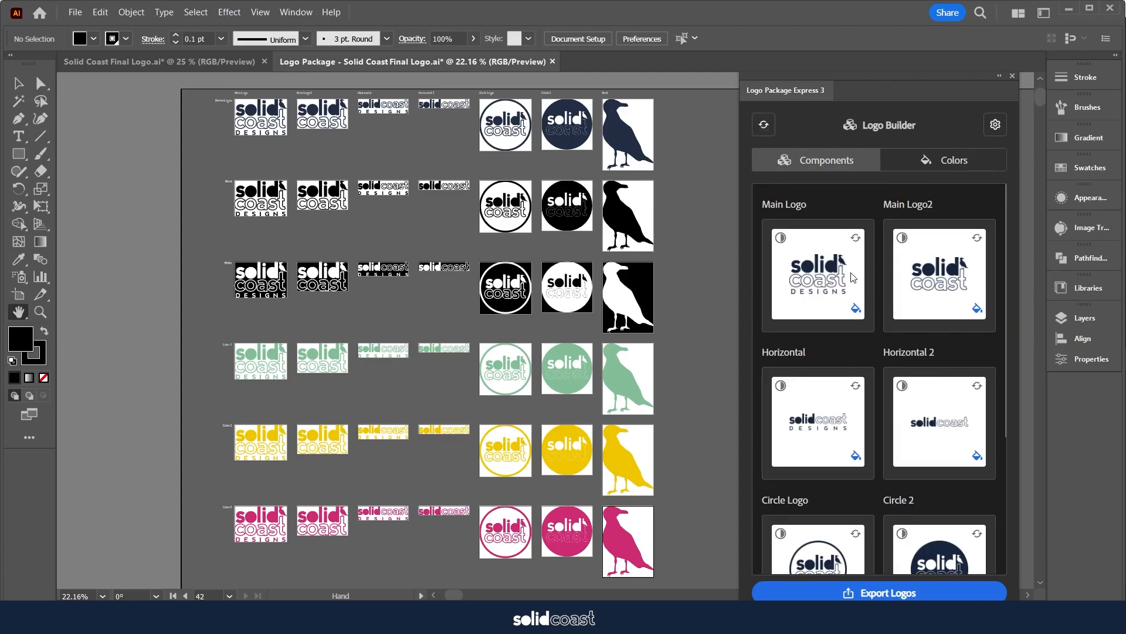
- Start the logo export and set the client name to Solid Coast Tutorial demo
click(889, 593)
drag(922, 326, 890, 326)
text(demo)
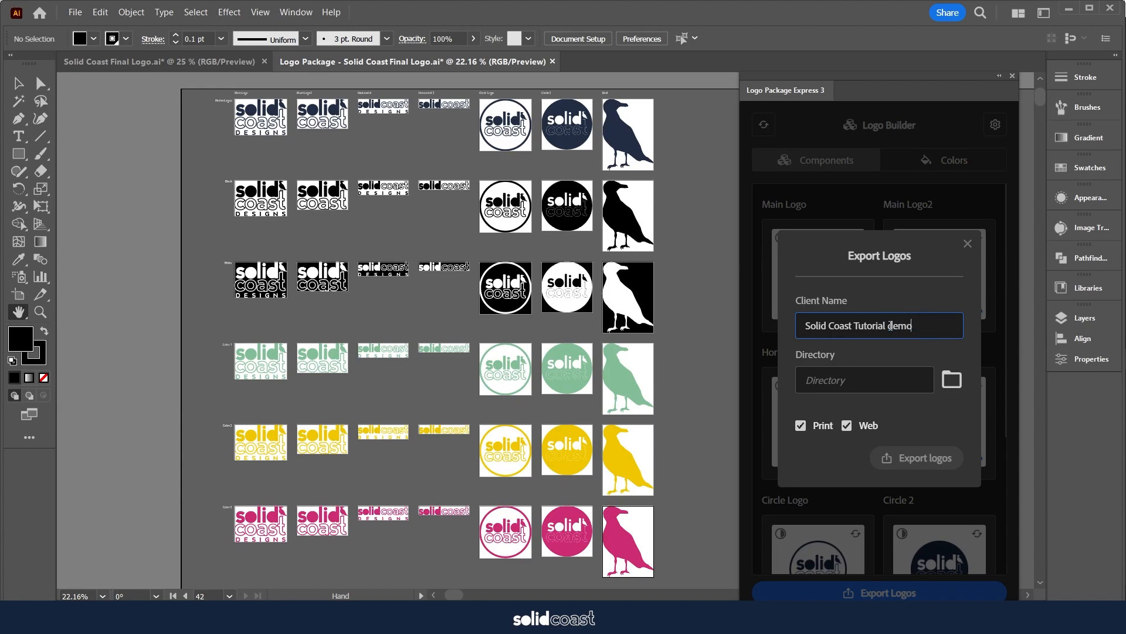
- Create a Solid Coast Tutorial Dem folder inside the logo folder as the output directory, and proceed with the print and web export
click(952, 382)
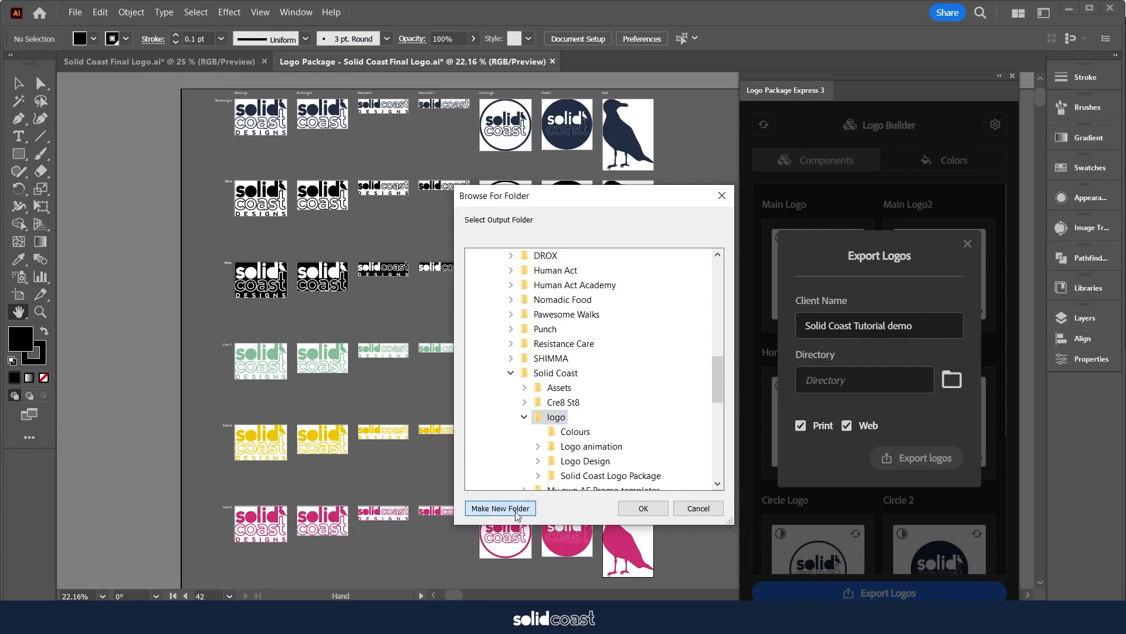
click(518, 508)
text(Solid Coast Tutorial Dem)
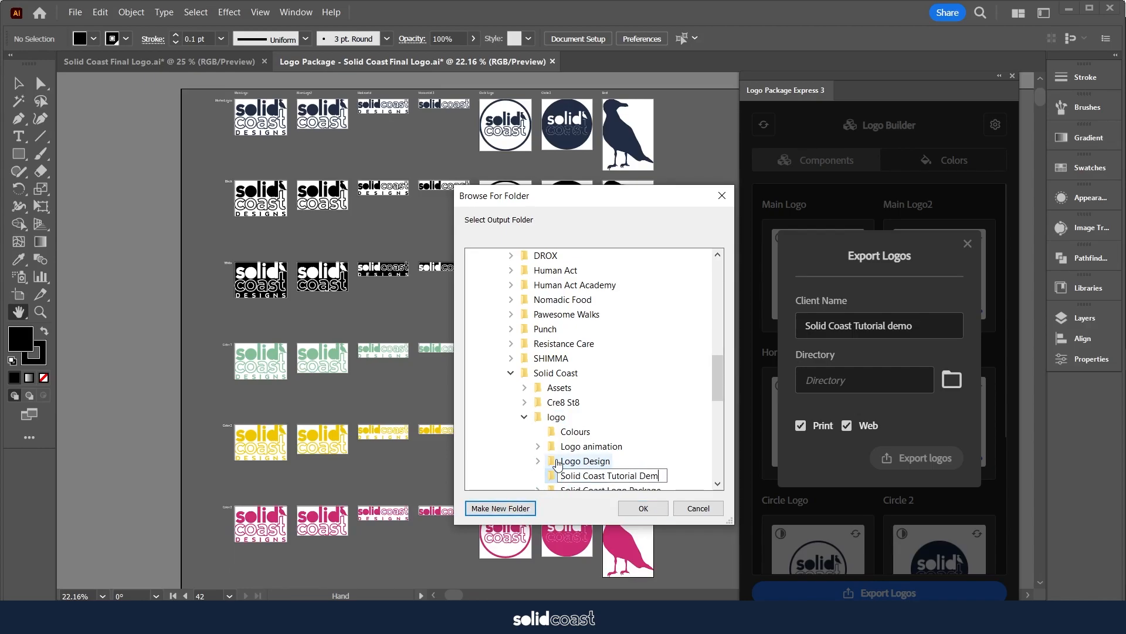
click(644, 508)
click(915, 458)
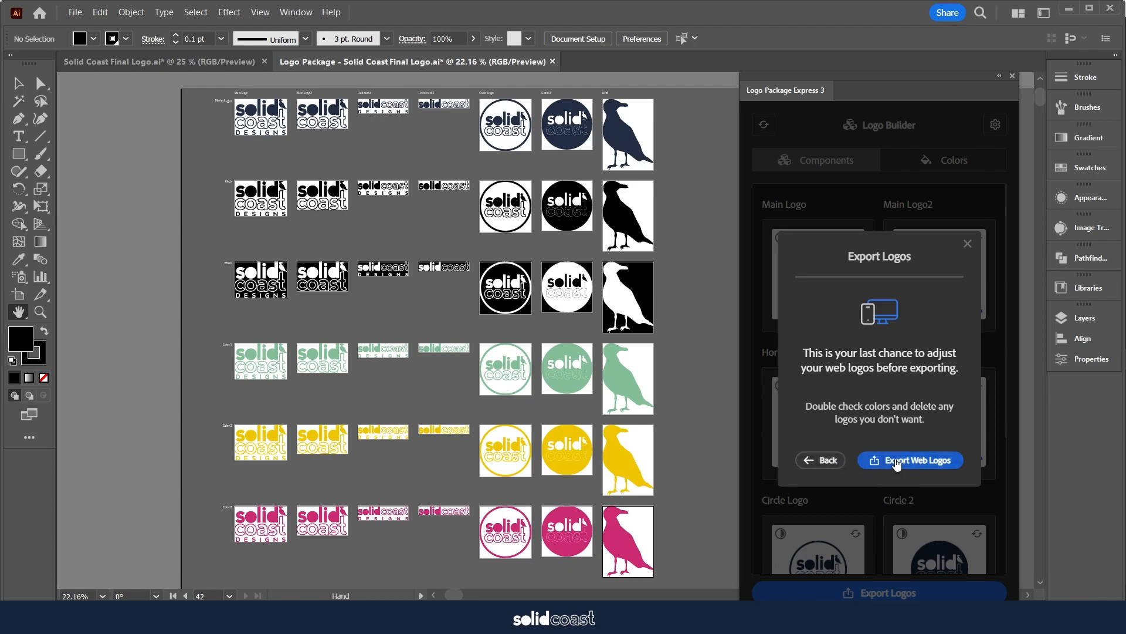
- Export the web logos and then the print logos of the Solid Coast package to the output folder
click(896, 461)
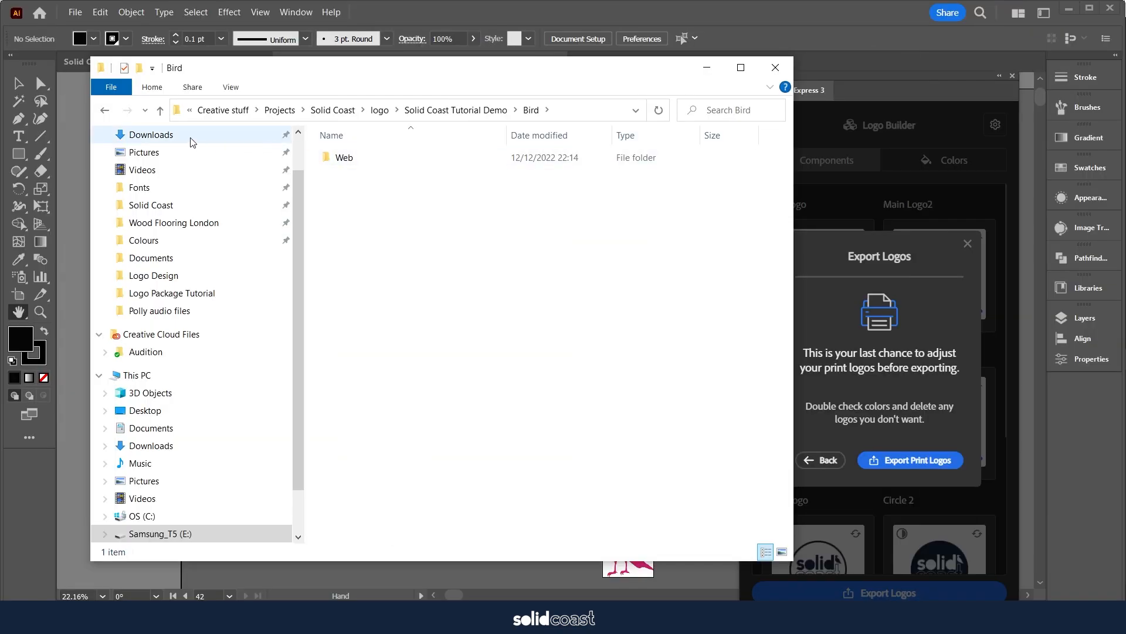
click(106, 109)
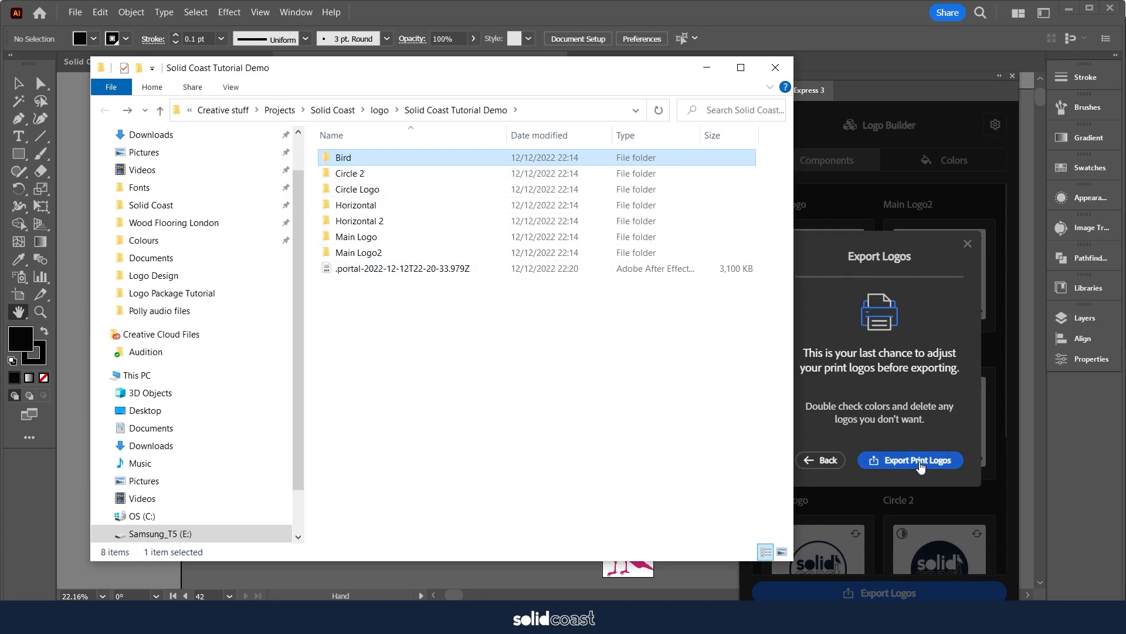
click(920, 463)
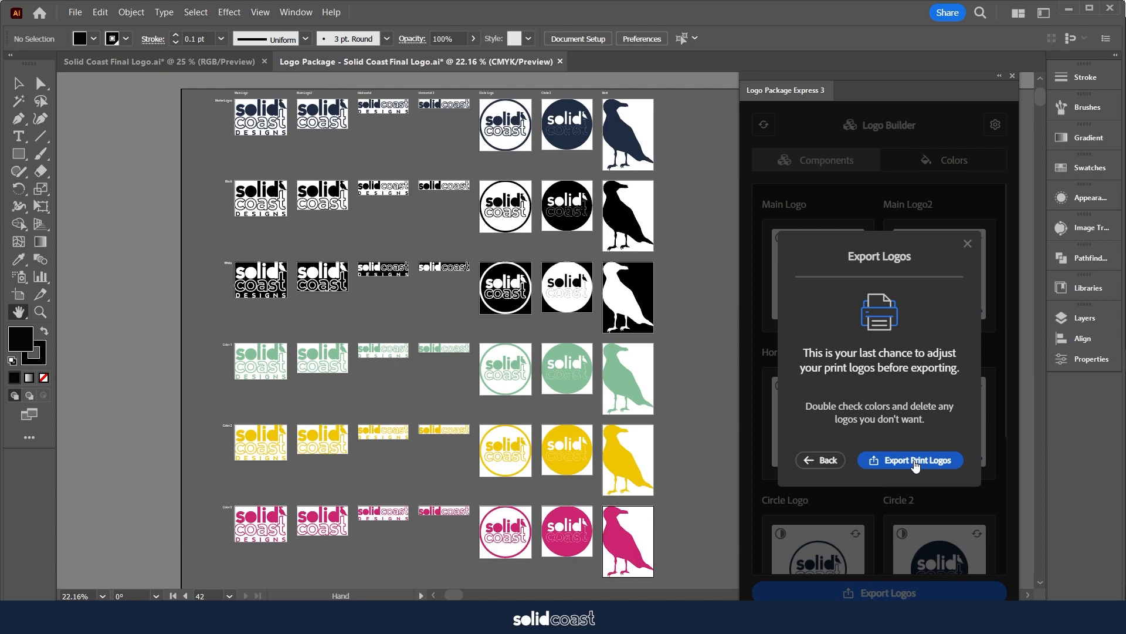
click(917, 463)
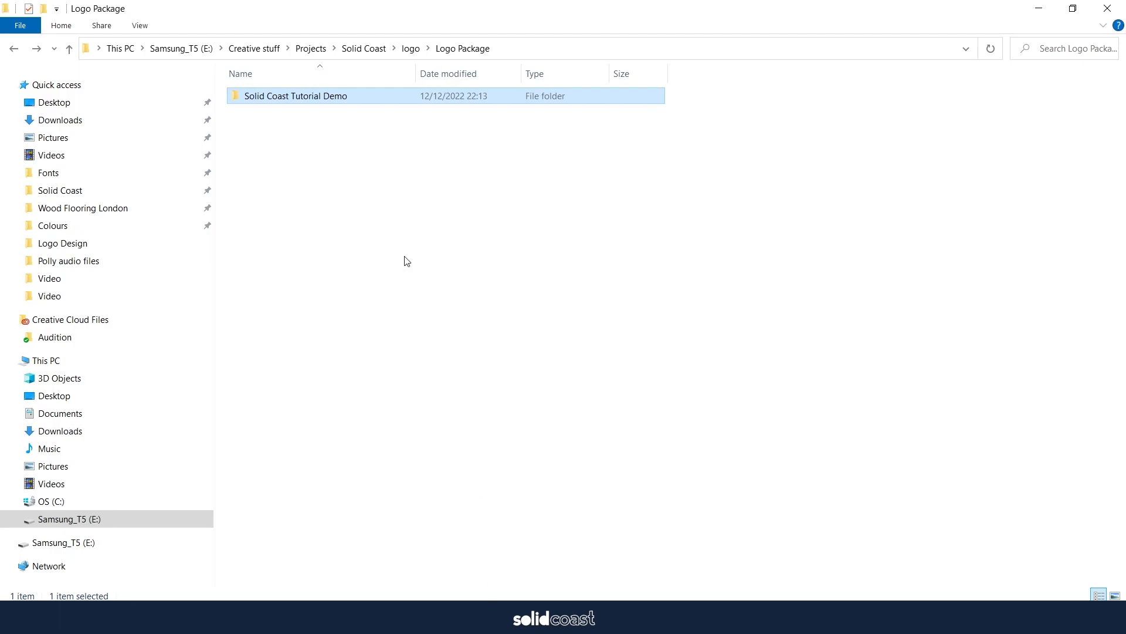
- In File Explorer, open the Black folder of the Main Logo's Web exports inside Solid Coast Tutorial Demo
double_click(346, 94)
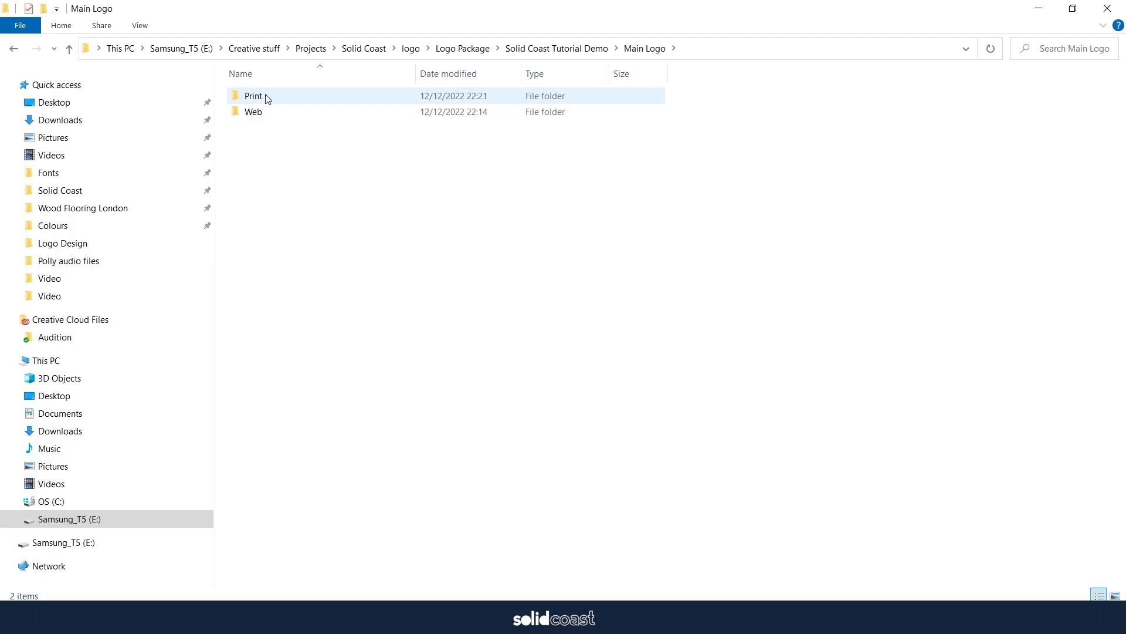
double_click(254, 111)
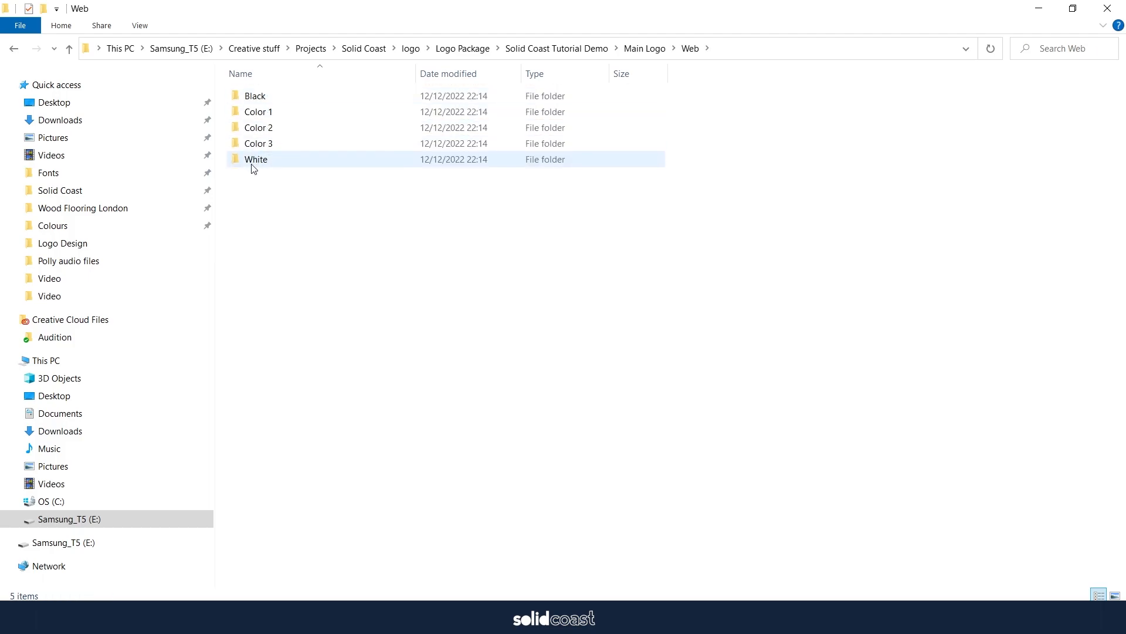
double_click(272, 101)
- Show the Black folder's exported files in Details view and widen the Name column to fit the full file names
click(140, 25)
click(223, 60)
click(140, 25)
click(314, 59)
drag(333, 74, 517, 95)
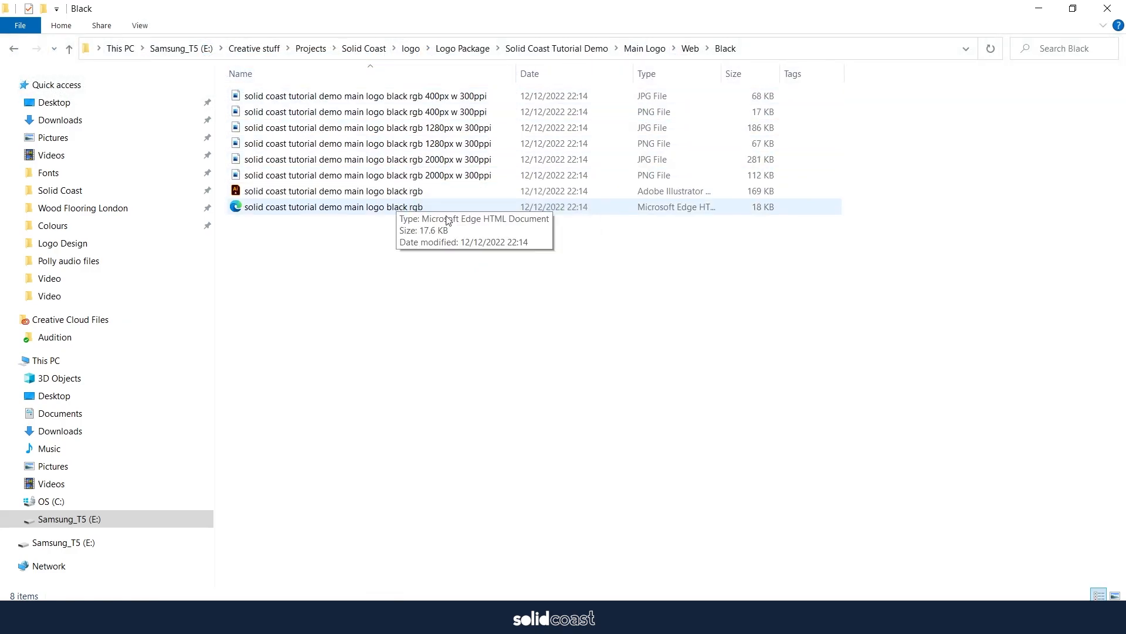